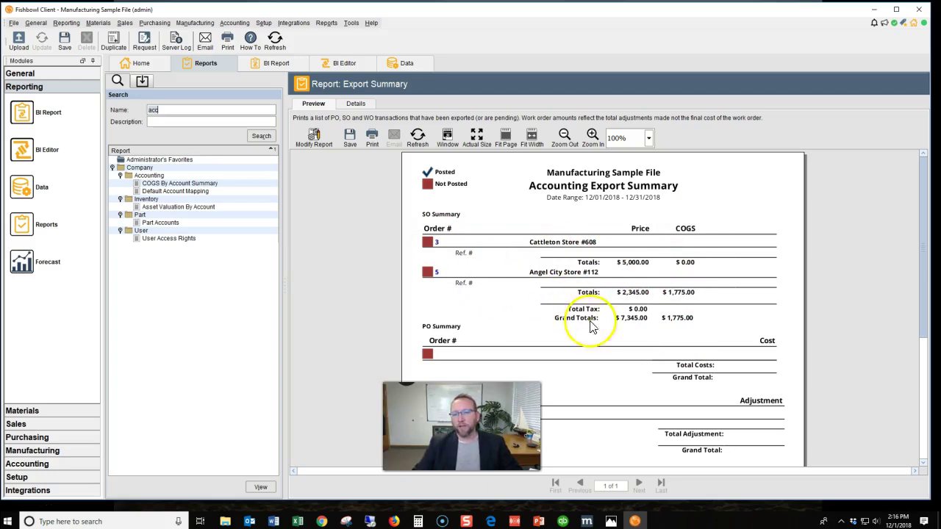
Search the reports for "val" and open the Inventory Valuation Summary report.
{"action": "double_click", "coordinate": [169, 110]}
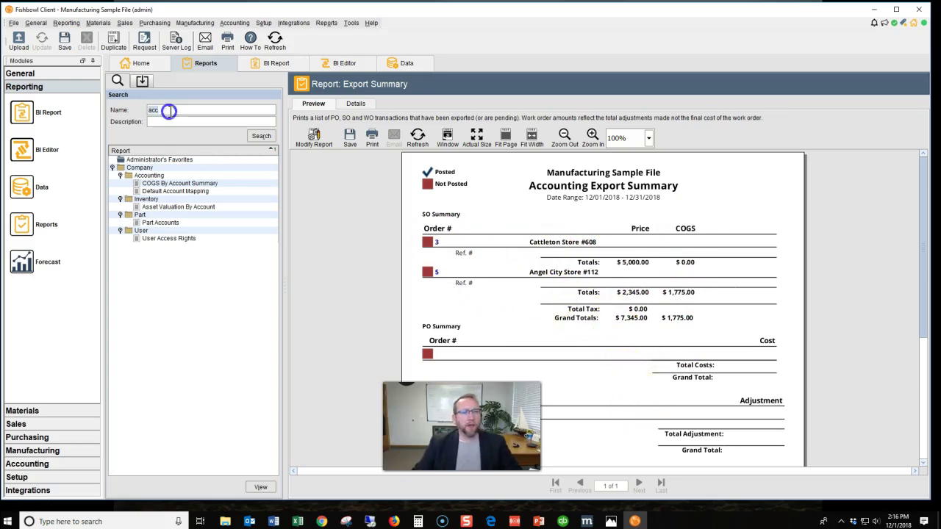
{"action": "key", "text": "BackSpace"}
{"action": "type", "text": "val"}
{"action": "left_click", "coordinate": [181, 199]}
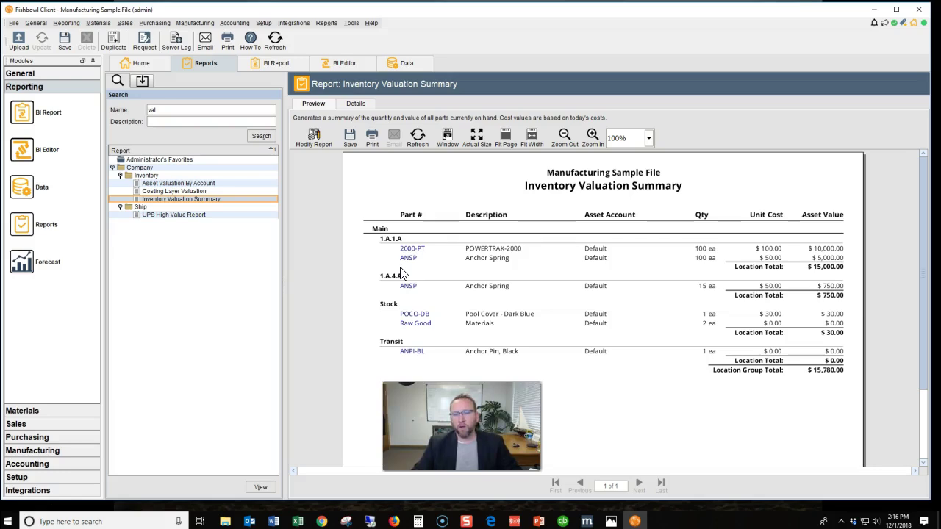
{"action": "left_click", "coordinate": [429, 270]}
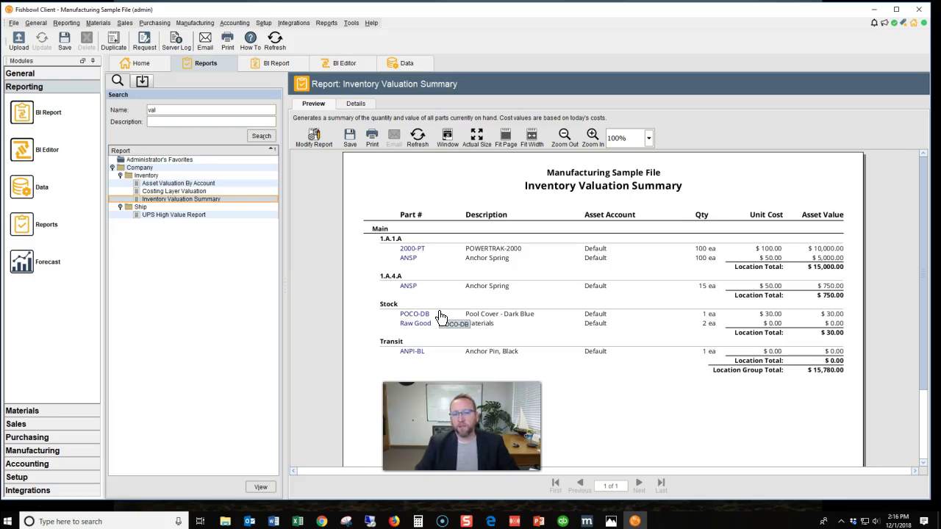
Open the setup details of location 1.B.3.A and choose Manufacturing as its location type.
{"action": "left_click", "coordinate": [263, 23]}
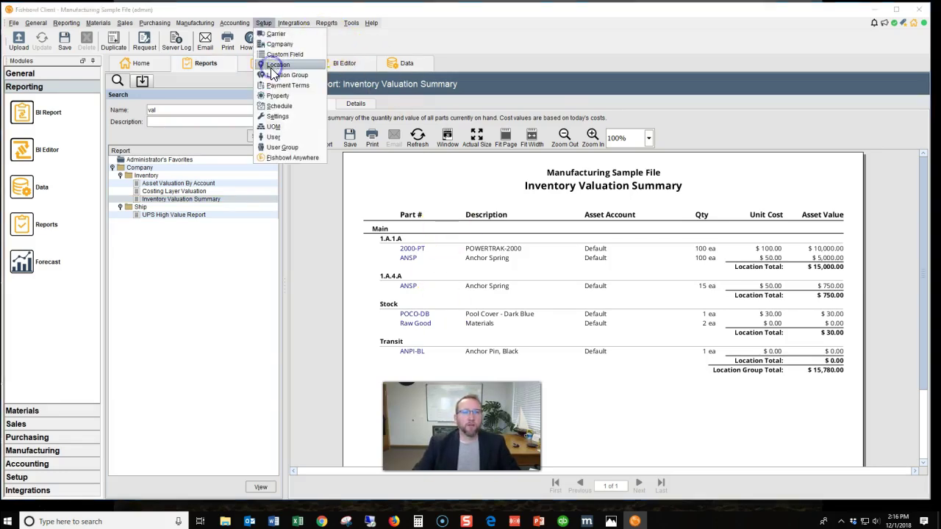
{"action": "left_click", "coordinate": [273, 66]}
{"action": "left_click", "coordinate": [194, 286]}
{"action": "left_click", "coordinate": [376, 156]}
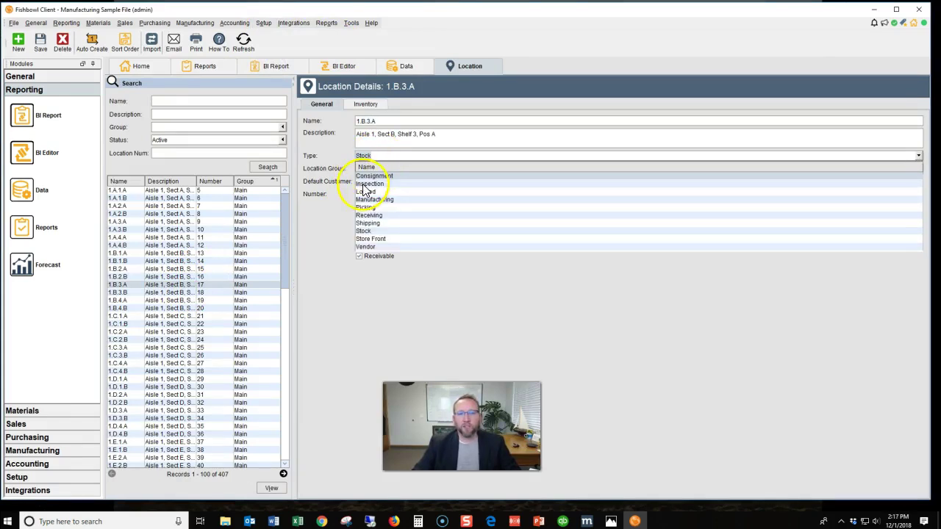
{"action": "left_click", "coordinate": [371, 200]}
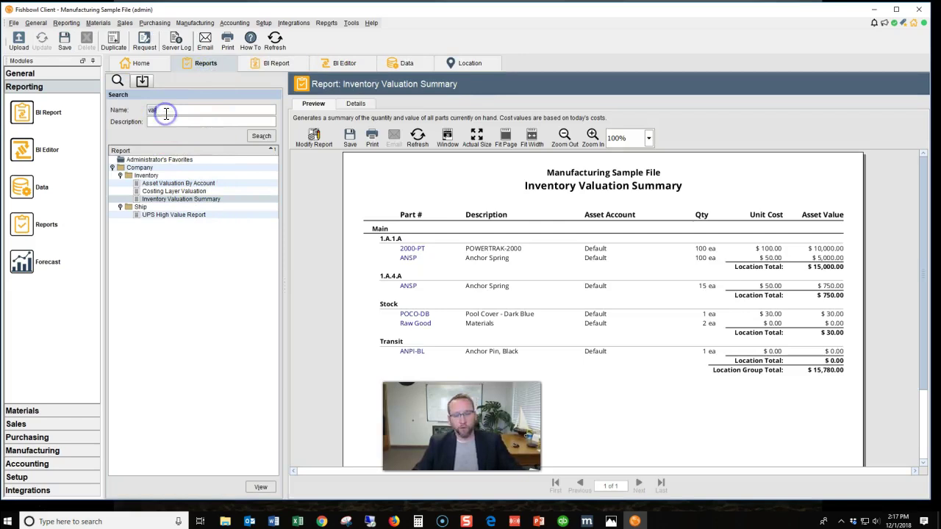
Clear the report name search, expand the Work Order and Manufacture Order folders, and select the Manufacture Order Projected Cost report.
{"action": "left_click", "coordinate": [263, 137]}
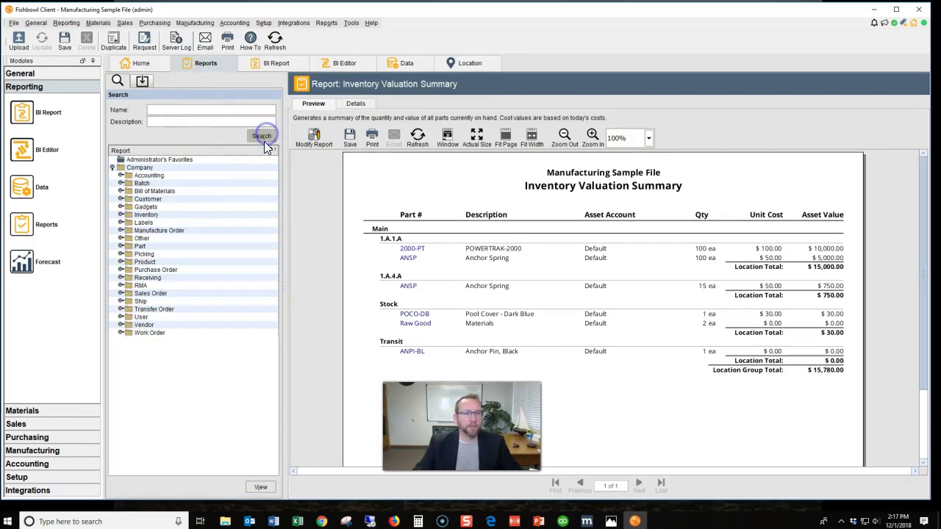
{"action": "left_click", "coordinate": [121, 332]}
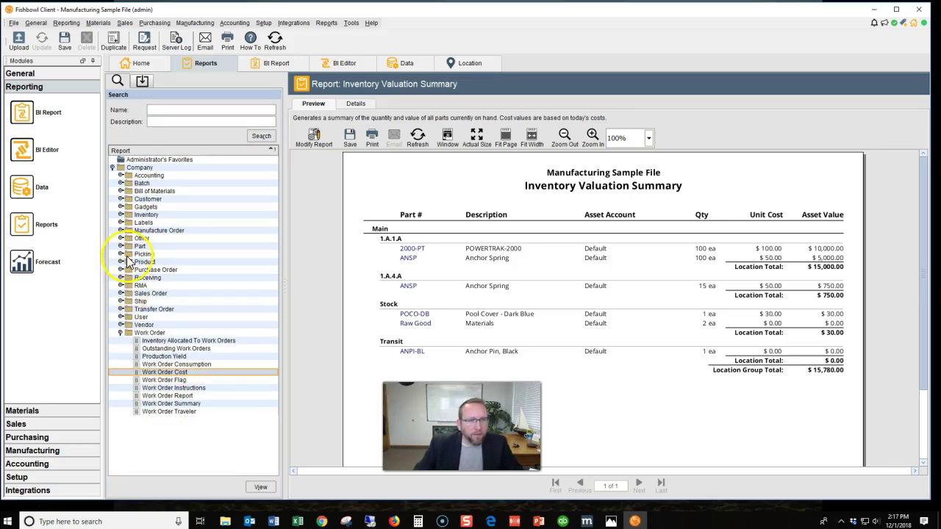
{"action": "left_click", "coordinate": [121, 230]}
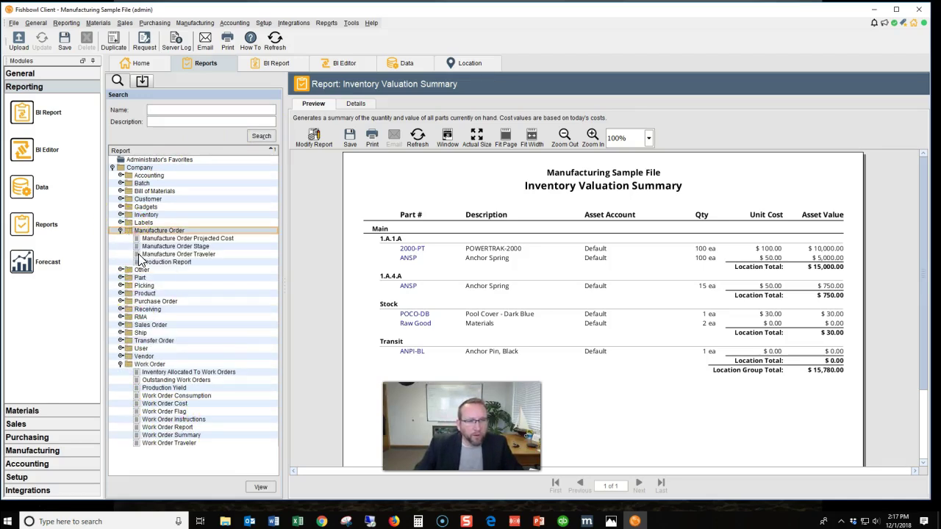
{"action": "left_click", "coordinate": [186, 239]}
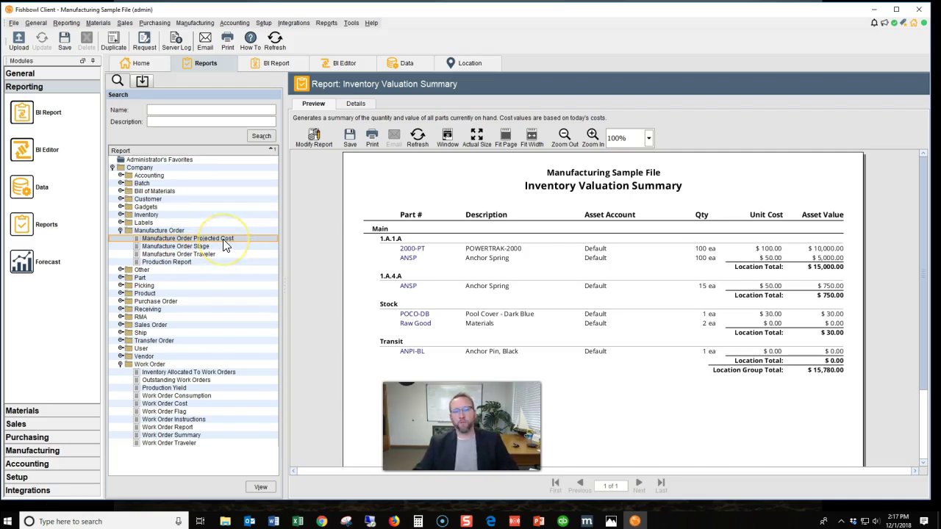
{"action": "double_click", "coordinate": [223, 239]}
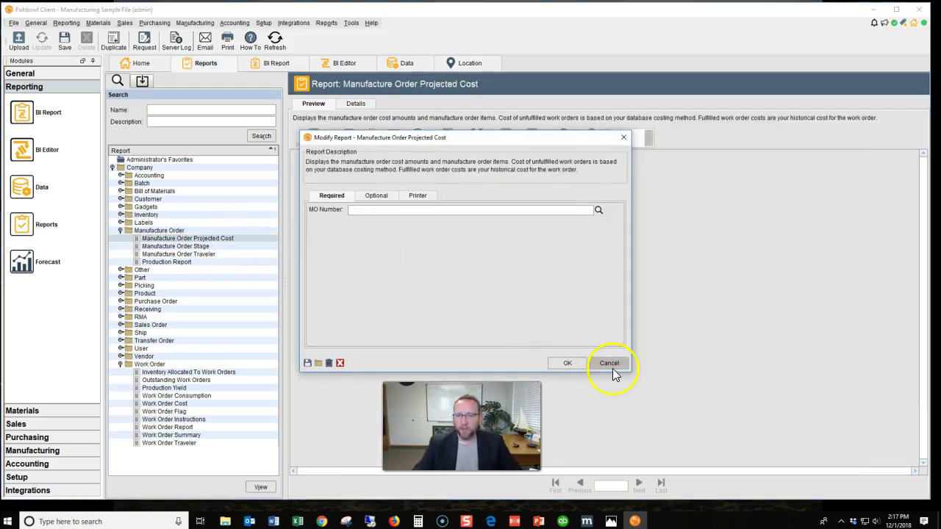
{"action": "left_click", "coordinate": [568, 363]}
{"action": "left_click", "coordinate": [463, 270]}
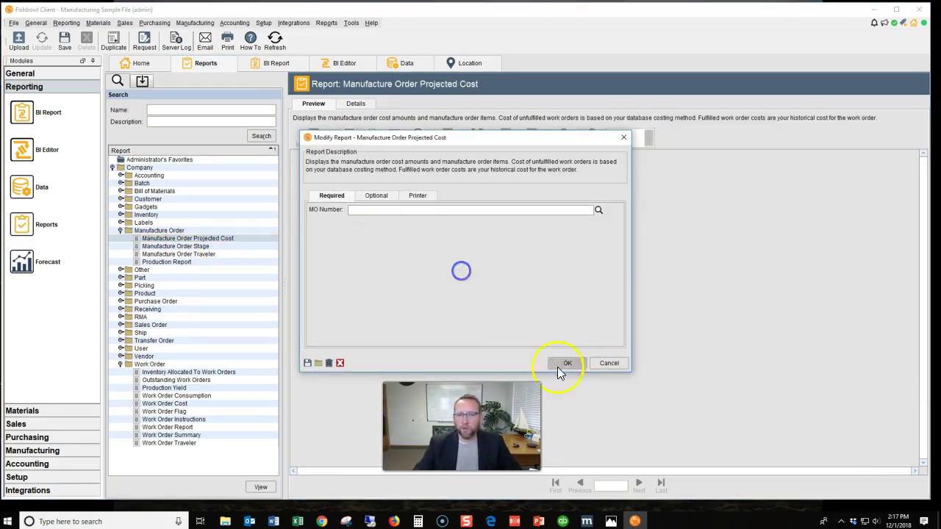
{"action": "left_click", "coordinate": [610, 363]}
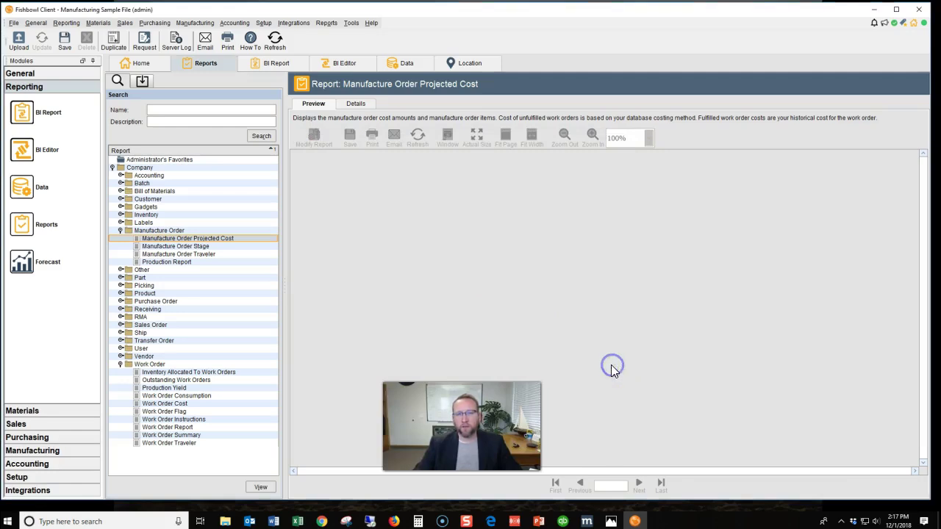
Open the Manufacture Order Projected Cost report and look up the existing manufacture order as its required MO number.
{"action": "double_click", "coordinate": [227, 238]}
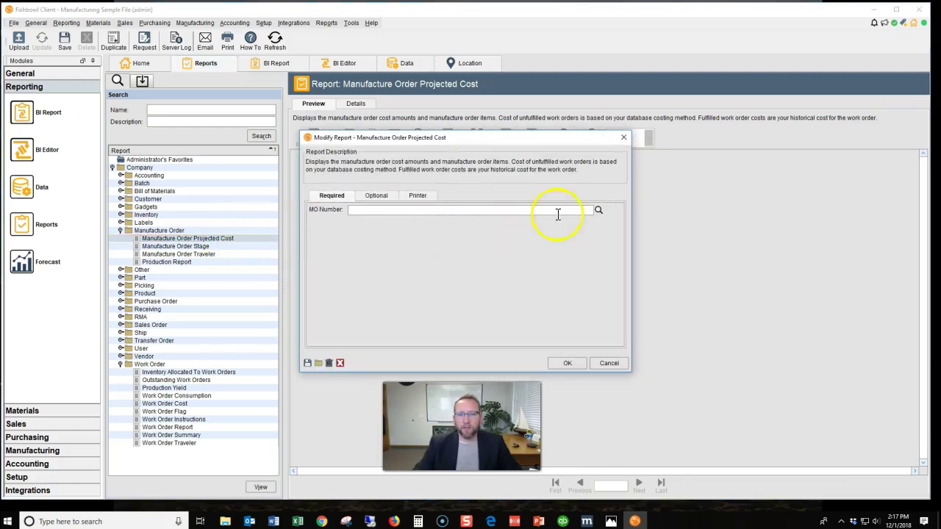
{"action": "left_click", "coordinate": [598, 210]}
{"action": "double_click", "coordinate": [487, 193]}
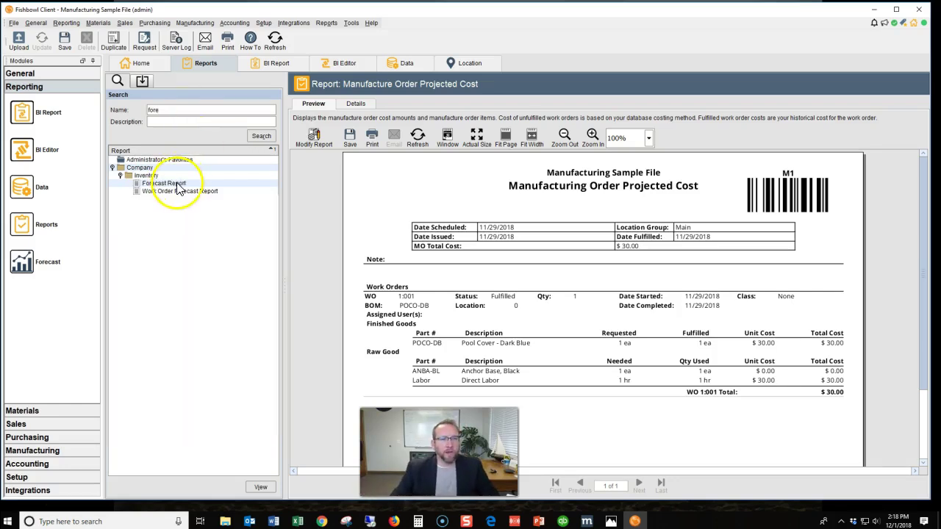
Run the Forecast Report and review the quantity changes and running totals for each part.
{"action": "left_click", "coordinate": [177, 184]}
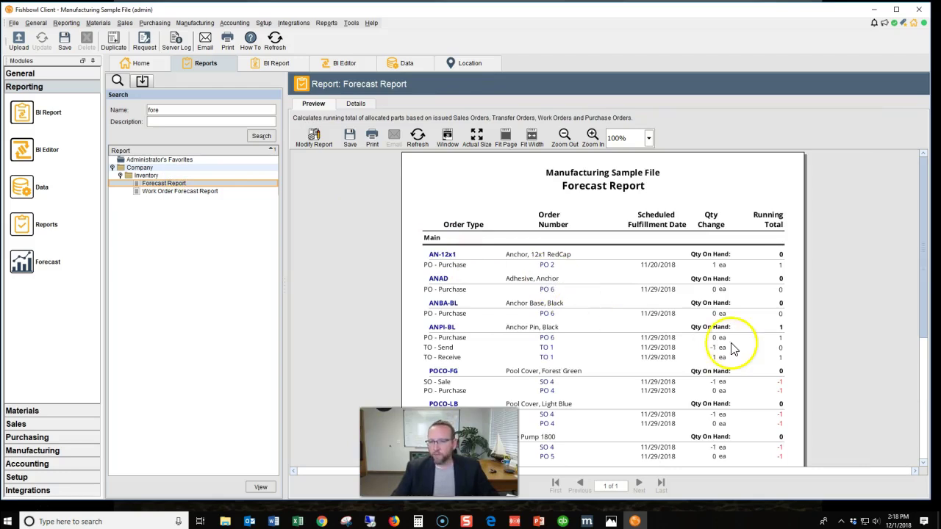
{"action": "scroll", "coordinate": [647, 323], "scroll_direction": "down", "scroll_amount": 2}
{"action": "scroll", "coordinate": [647, 323], "scroll_direction": "down", "scroll_amount": 3}
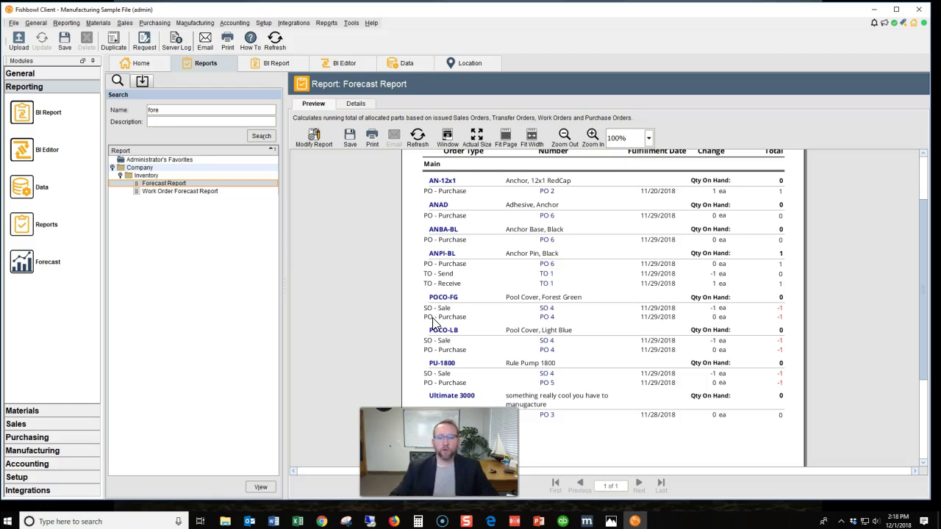
{"action": "scroll", "coordinate": [433, 323], "scroll_direction": "up", "scroll_amount": 1}
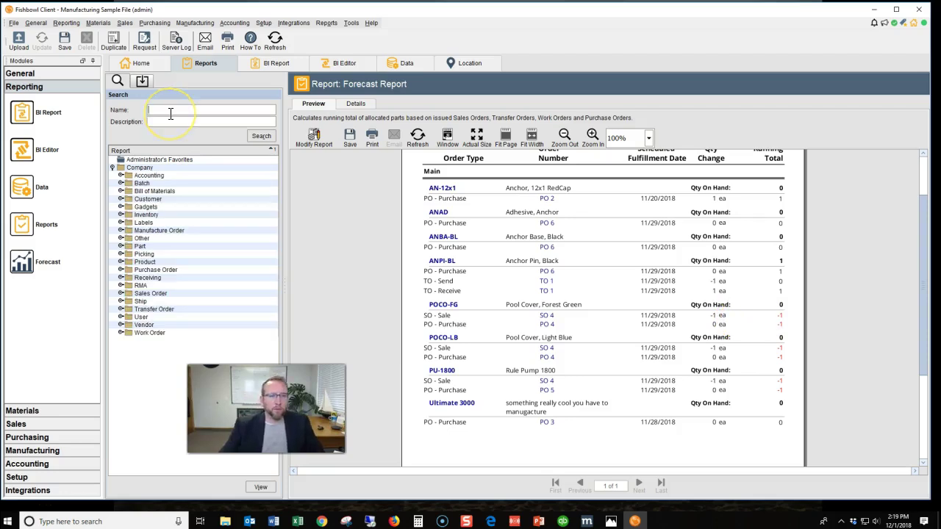
Expand the Bill of Materials and Inventory report folders, and view the Lot History report's required lot field without running it.
{"action": "left_click", "coordinate": [121, 192]}
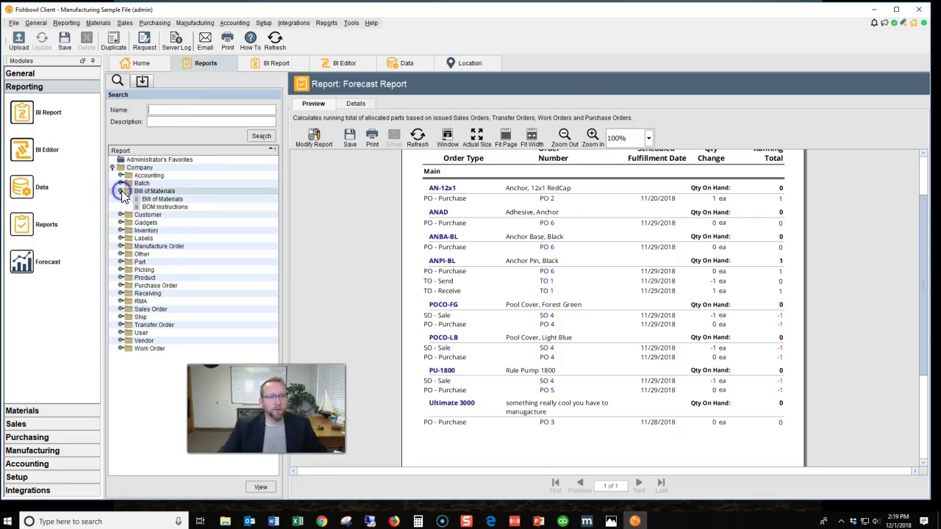
{"action": "left_click", "coordinate": [121, 230]}
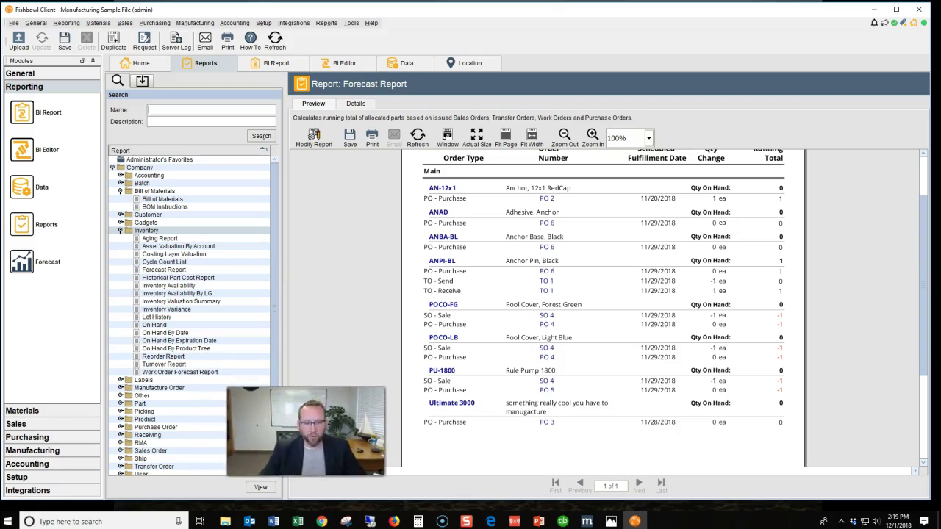
{"action": "double_click", "coordinate": [168, 317]}
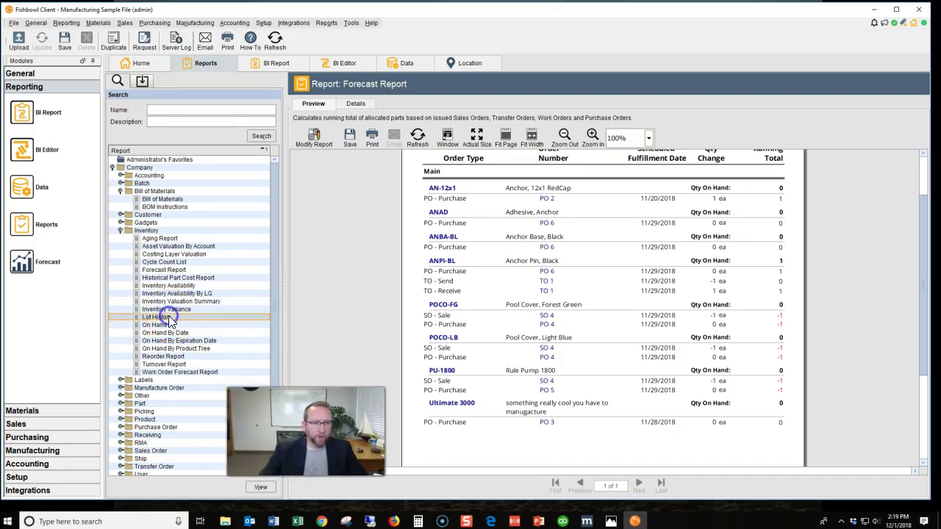
{"action": "left_click", "coordinate": [384, 213]}
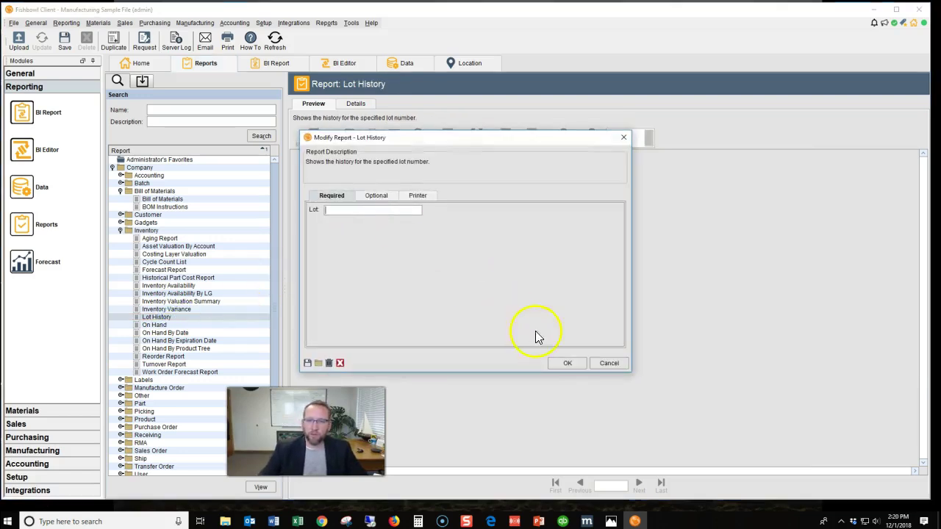
{"action": "left_click", "coordinate": [604, 363]}
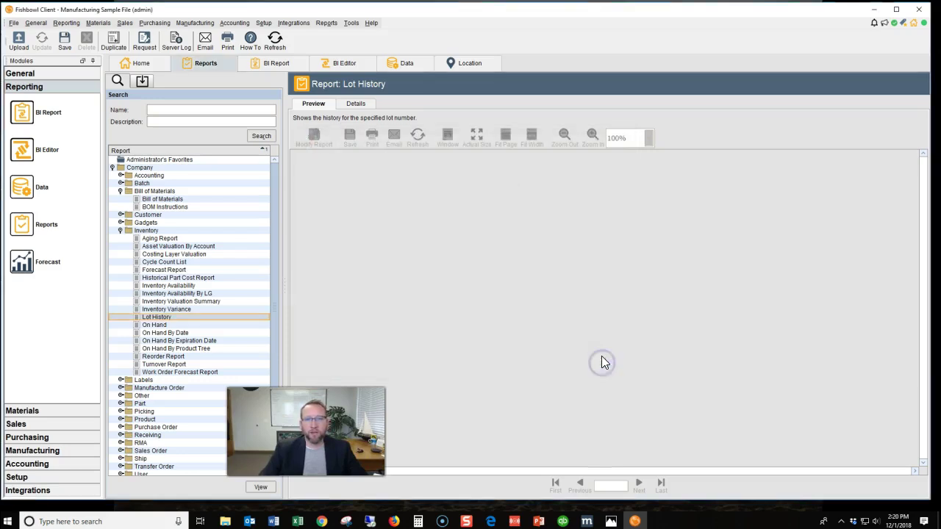
Run the On Hand report from the Inventory folder.
{"action": "double_click", "coordinate": [185, 316]}
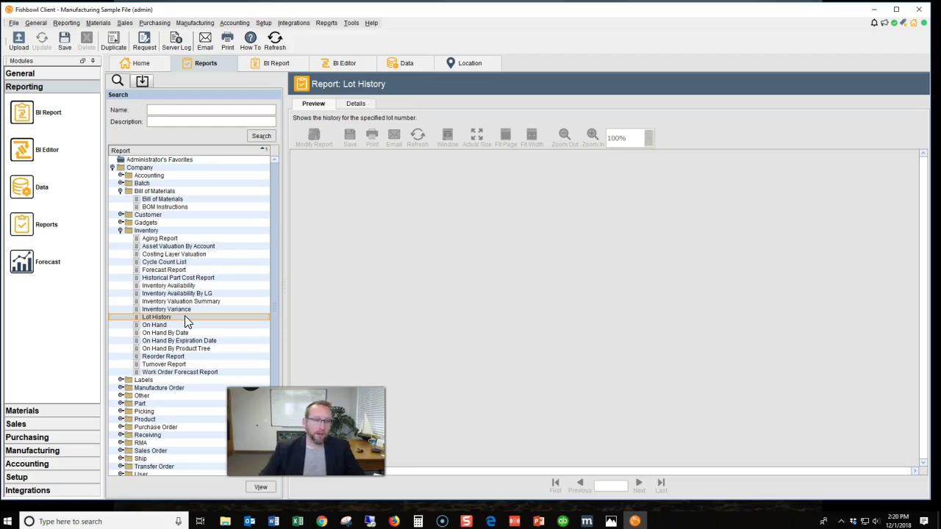
{"action": "left_click", "coordinate": [169, 326]}
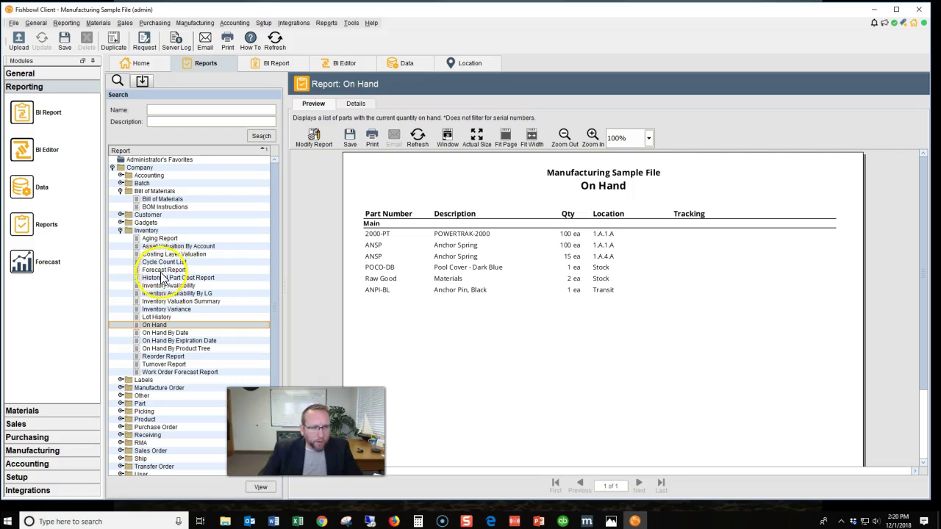
Search the reports for "act" and run the Part Activity Report with the This Month date range.
{"action": "left_click", "coordinate": [170, 111]}
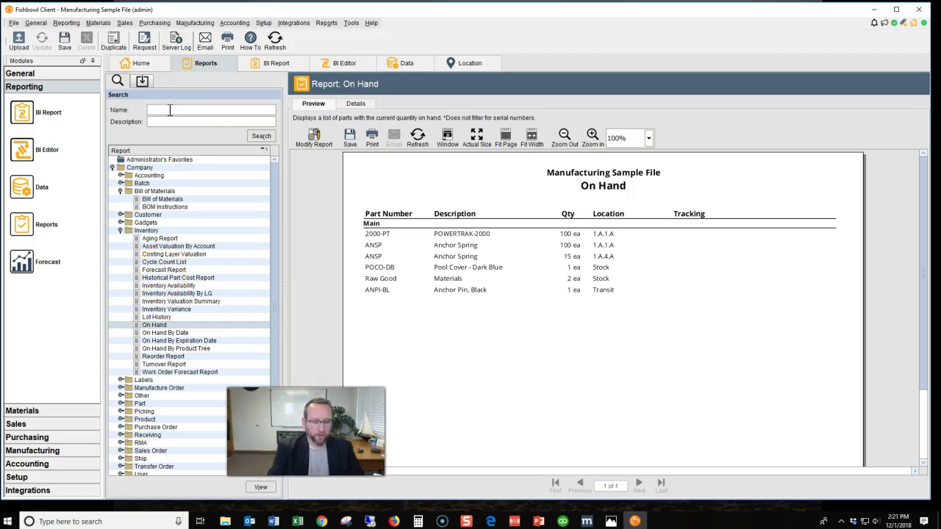
{"action": "type", "text": "act"}
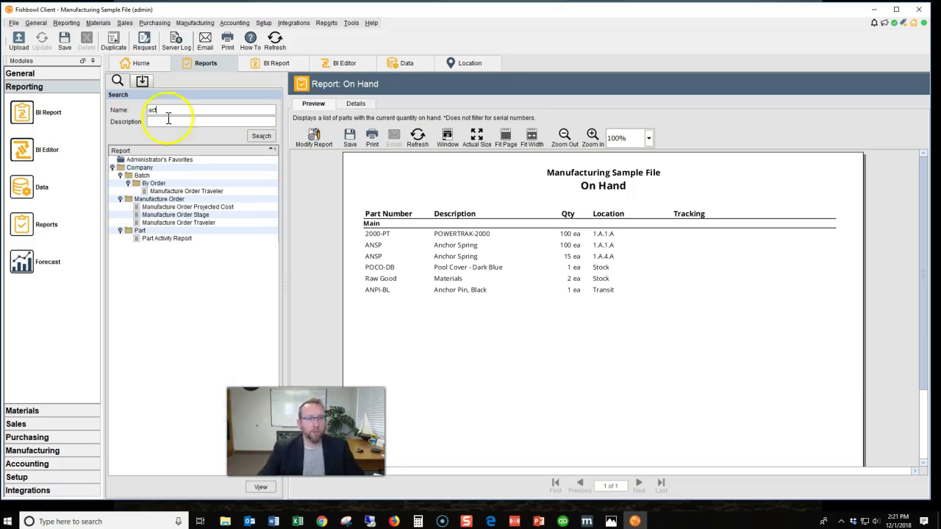
{"action": "double_click", "coordinate": [170, 242]}
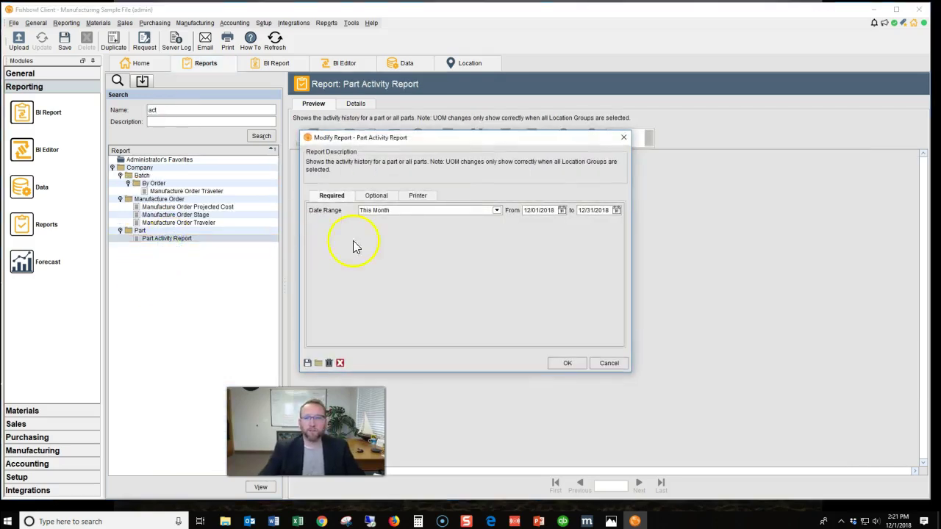
{"action": "left_click", "coordinate": [569, 363]}
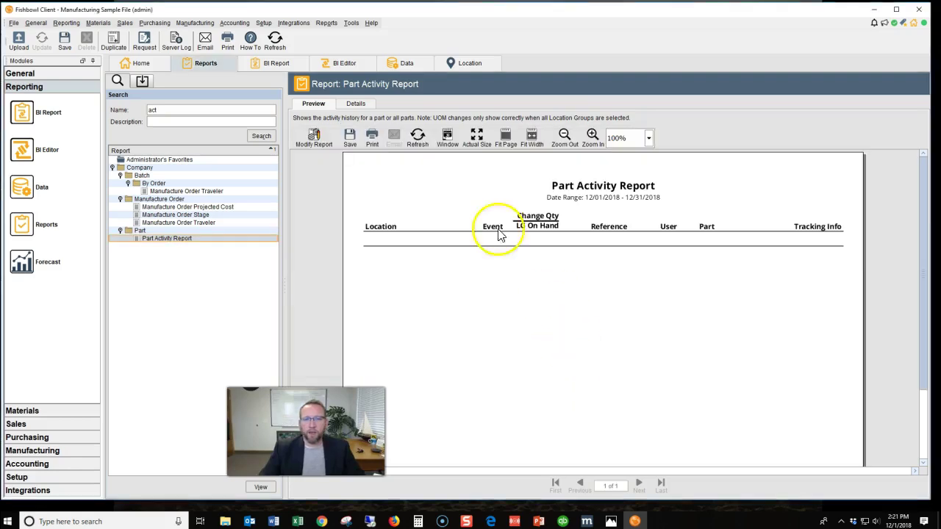
Reopen the Part Activity Report's settings and show its date range choices.
{"action": "left_click", "coordinate": [317, 141]}
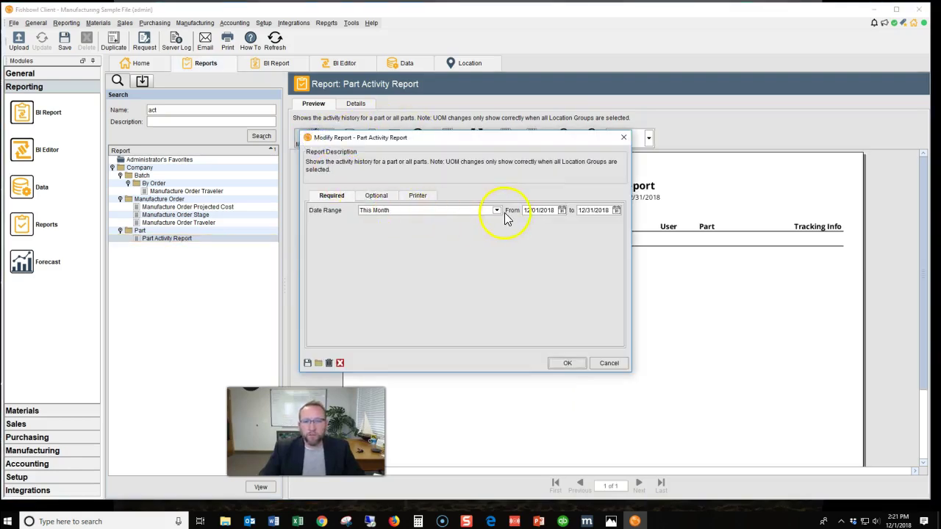
{"action": "left_click", "coordinate": [495, 210]}
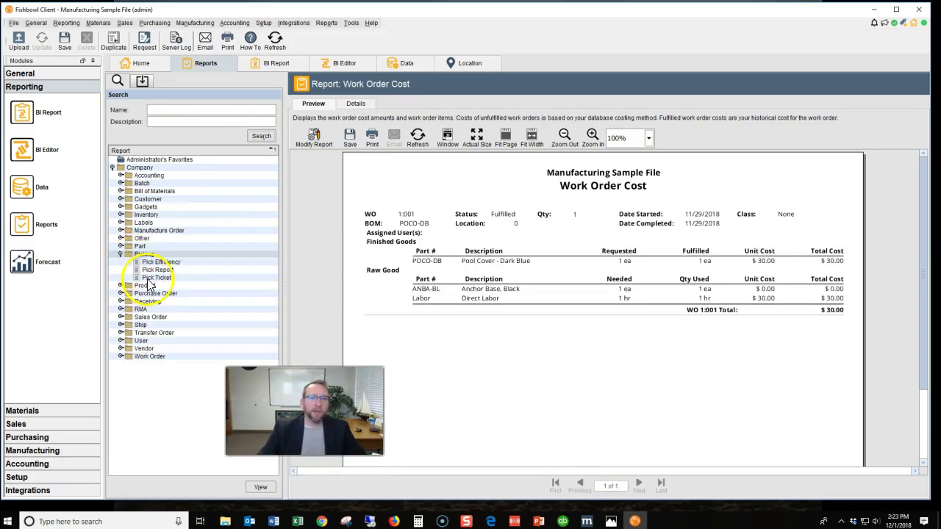
Run the Pick Ticket report for pick S5, viewing its optional settings before generating it.
{"action": "left_click", "coordinate": [153, 278]}
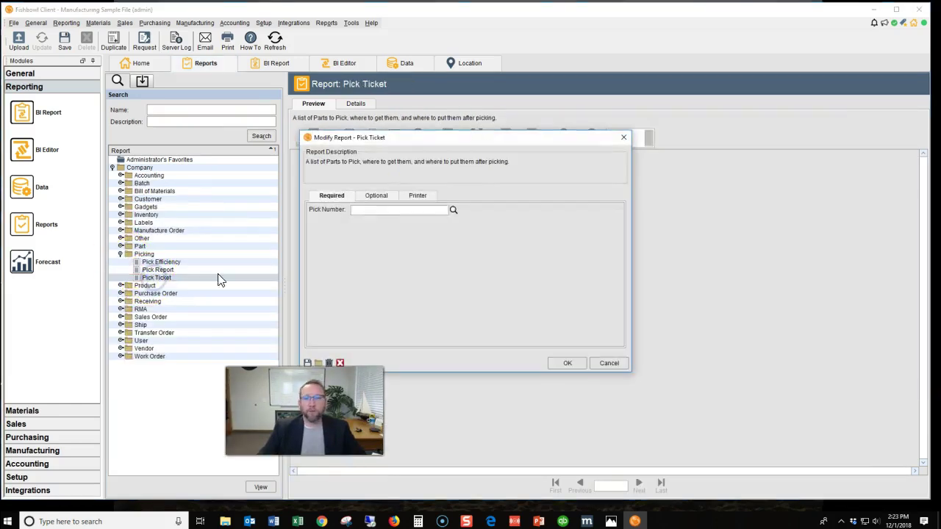
{"action": "left_click", "coordinate": [453, 211]}
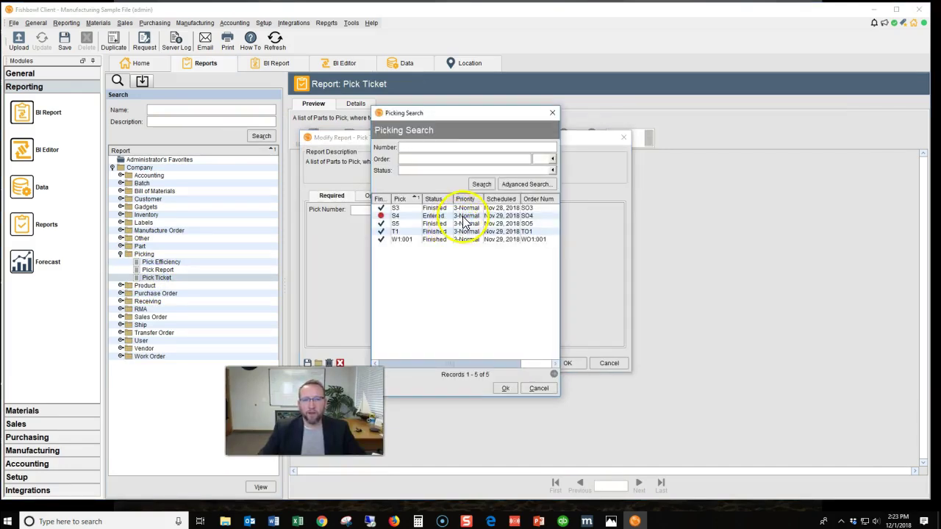
{"action": "left_click", "coordinate": [463, 224]}
{"action": "left_click", "coordinate": [505, 388]}
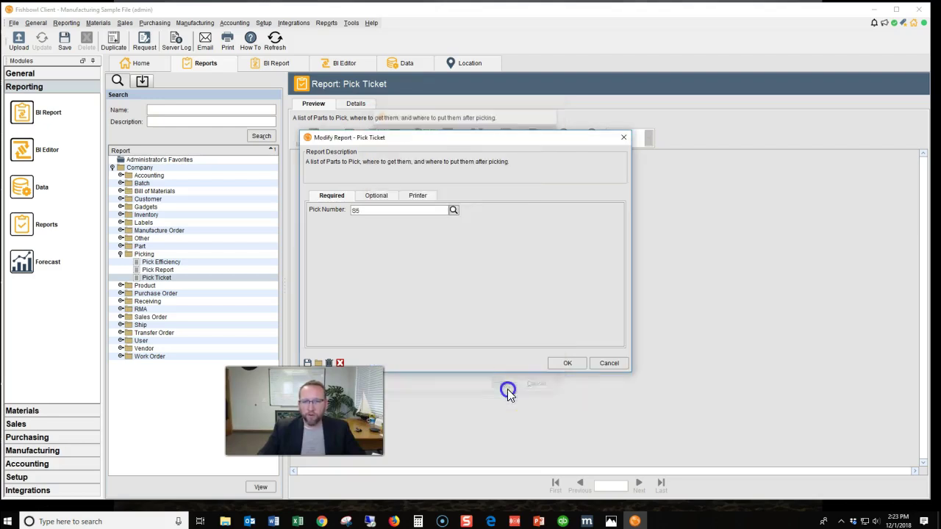
{"action": "left_click", "coordinate": [377, 197]}
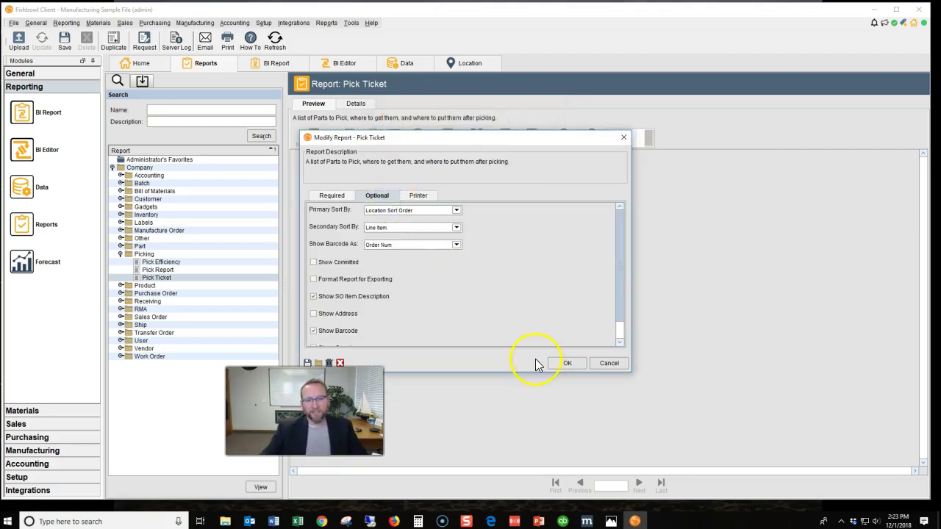
{"action": "left_click", "coordinate": [577, 370]}
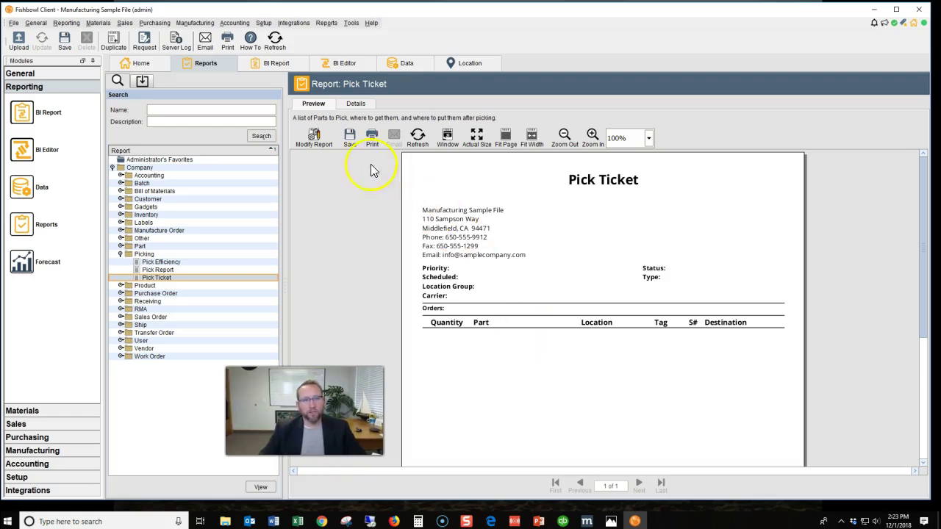
Run the Pick Report from the Picking folder for pick S5.
{"action": "double_click", "coordinate": [170, 270]}
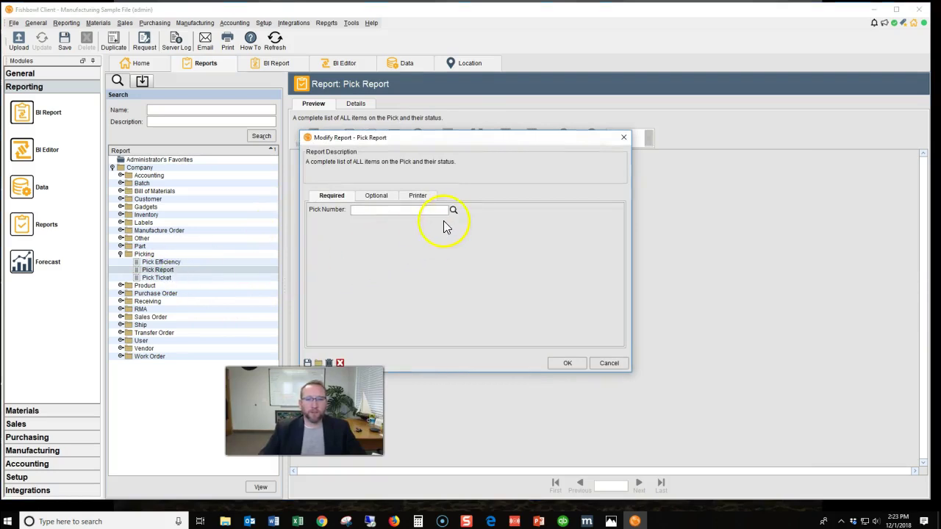
{"action": "left_click", "coordinate": [454, 210]}
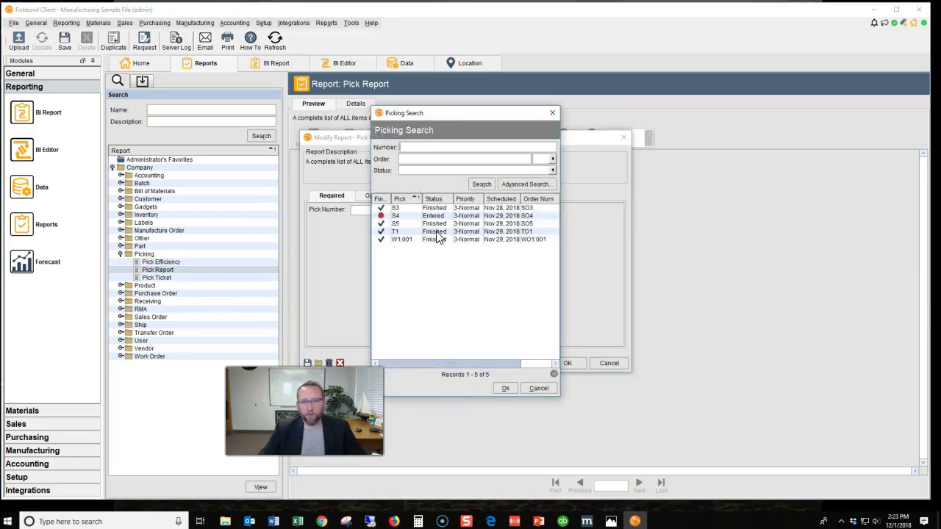
{"action": "double_click", "coordinate": [439, 225]}
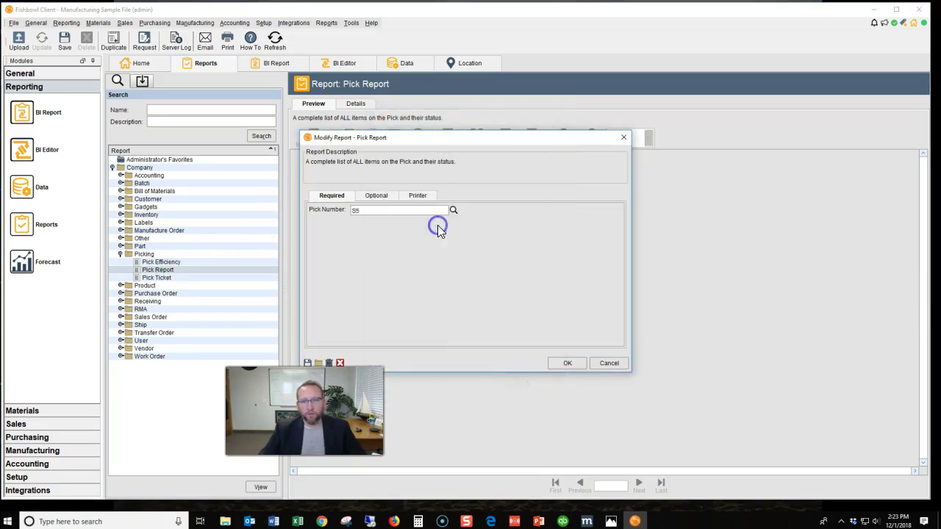
{"action": "left_click", "coordinate": [550, 360]}
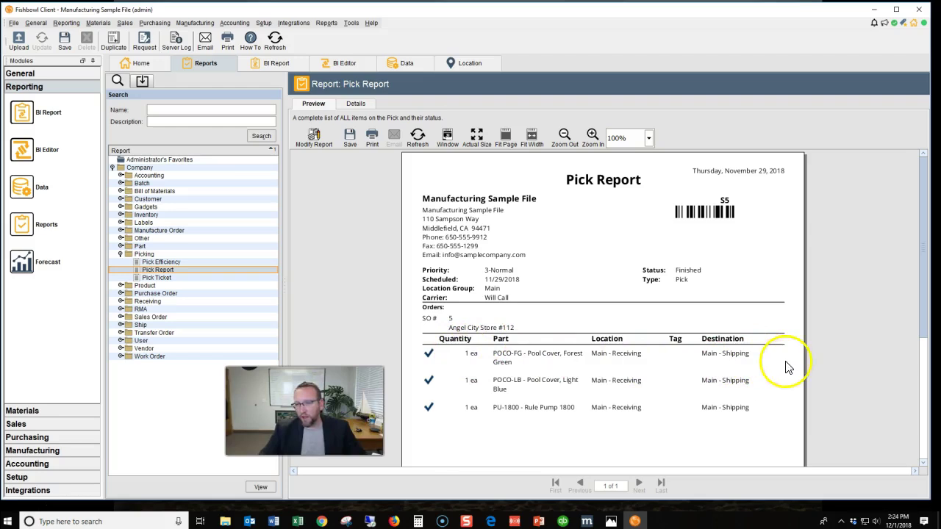
Expand the Part and Inventory report folders and run the On Hand By Date report for 12/01/2018.
{"action": "left_click", "coordinate": [121, 246]}
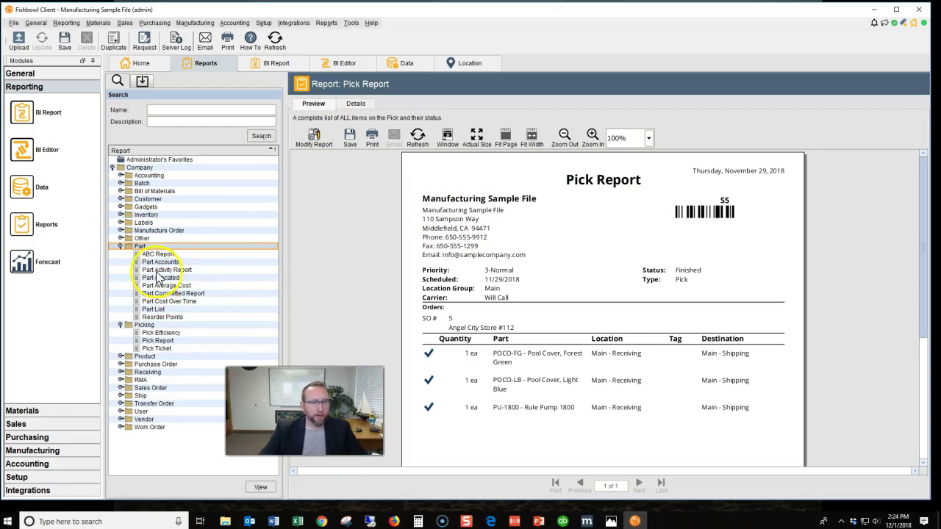
{"action": "double_click", "coordinate": [146, 215]}
{"action": "left_click", "coordinate": [164, 318]}
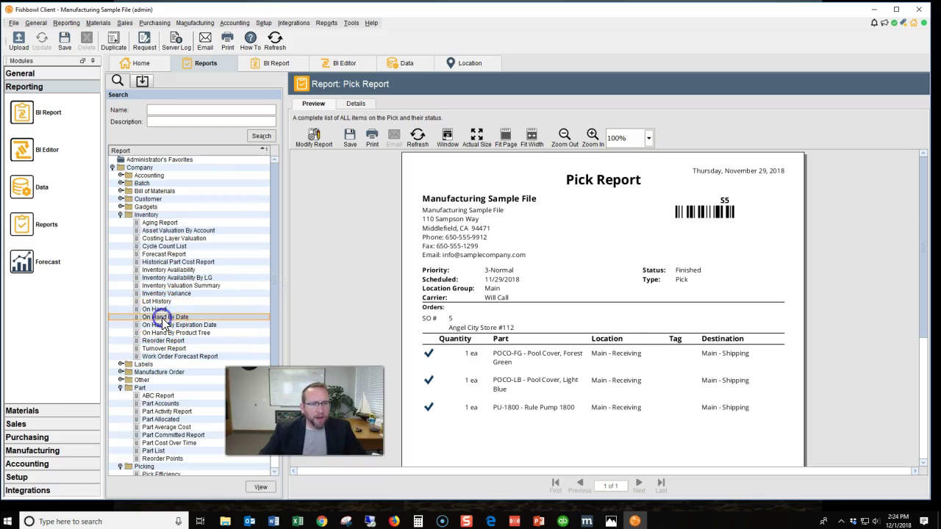
{"action": "double_click", "coordinate": [163, 321]}
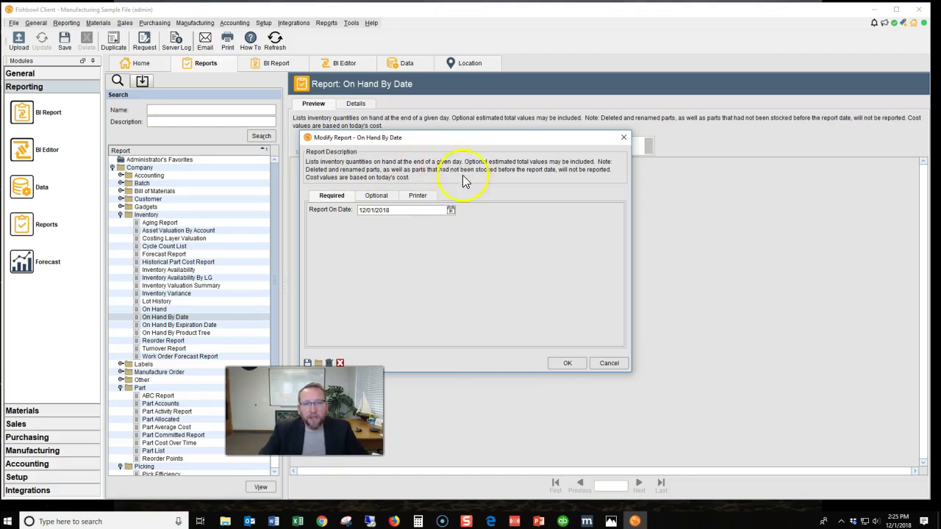
{"action": "left_click", "coordinate": [566, 363]}
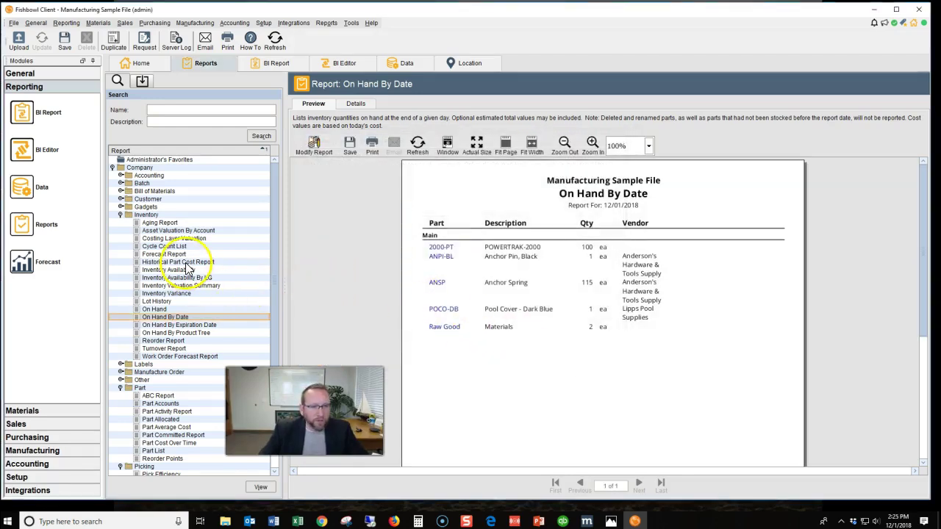
View the Historical Part Cost Report's date setting, and check the Inventory module's scheduled part cost history snapshot options without changing them.
{"action": "double_click", "coordinate": [185, 264]}
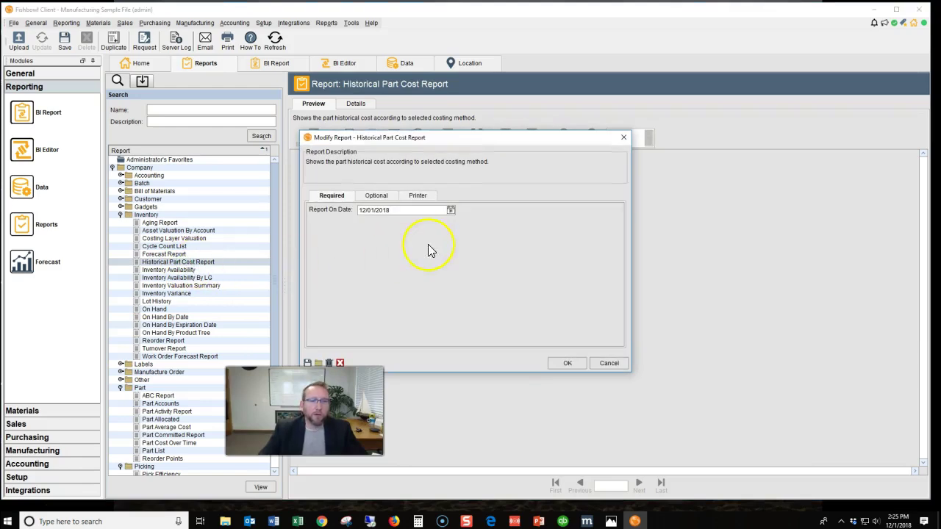
{"action": "left_click", "coordinate": [603, 363]}
{"action": "left_click", "coordinate": [97, 23]}
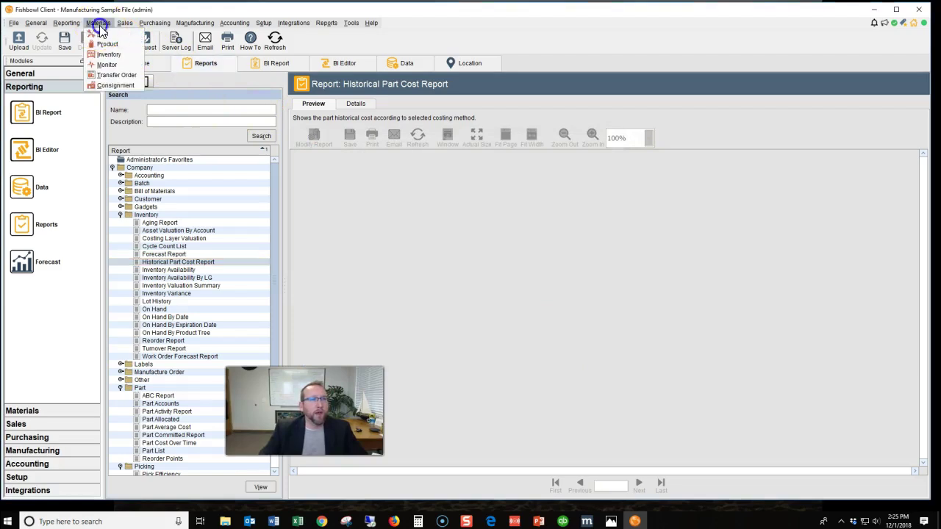
{"action": "left_click", "coordinate": [104, 57]}
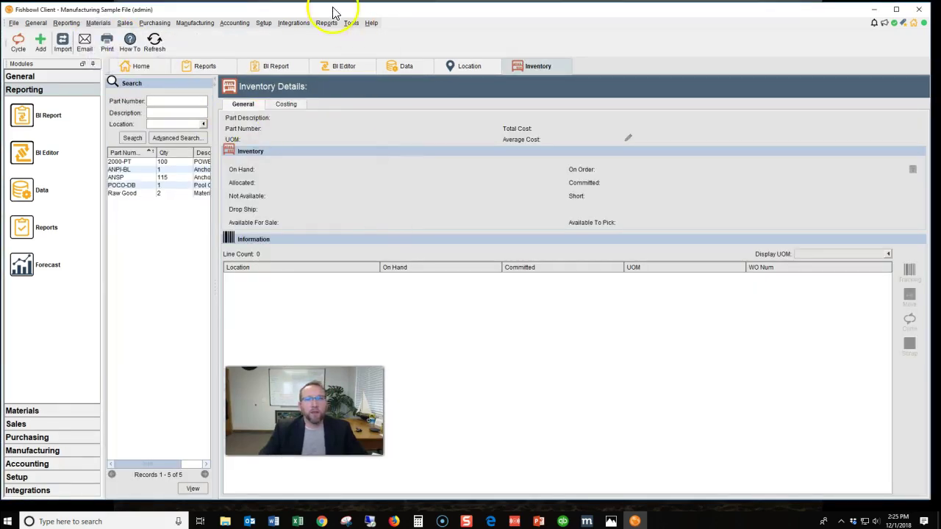
{"action": "left_click", "coordinate": [351, 23]}
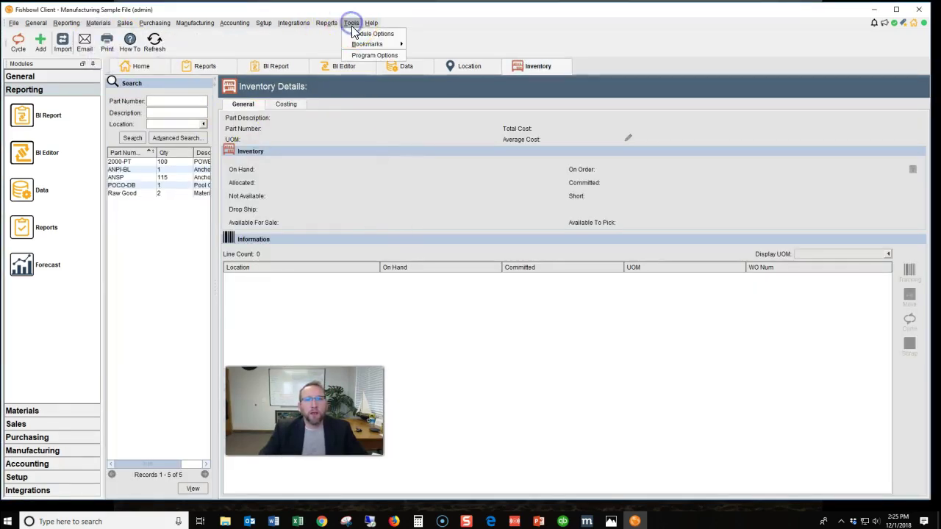
{"action": "left_click", "coordinate": [354, 35]}
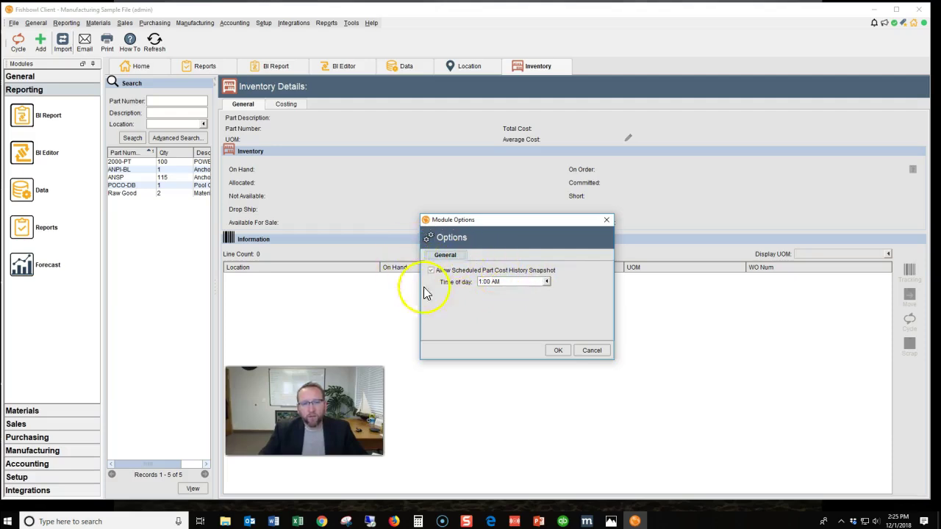
{"action": "left_click", "coordinate": [575, 352]}
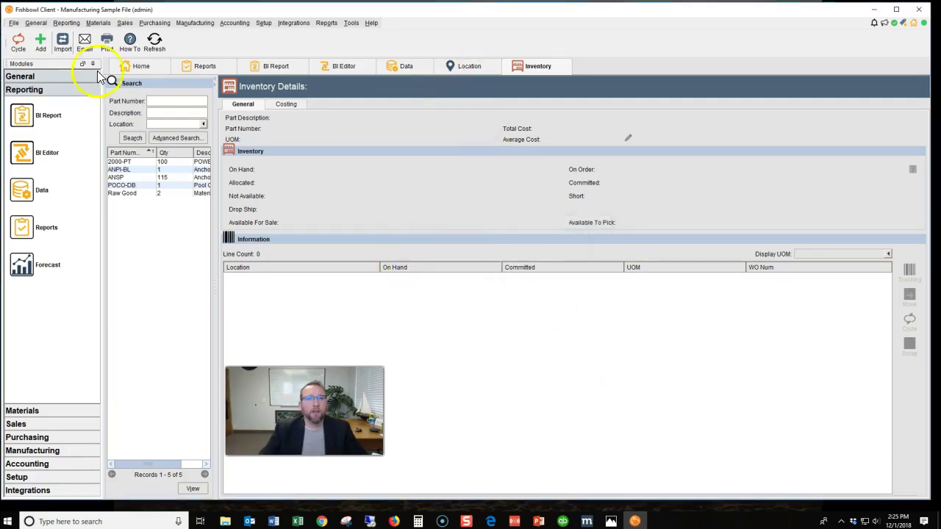
Return to the reports and review the Historical Part Cost Report's required date field again without running it.
{"action": "left_click", "coordinate": [188, 67]}
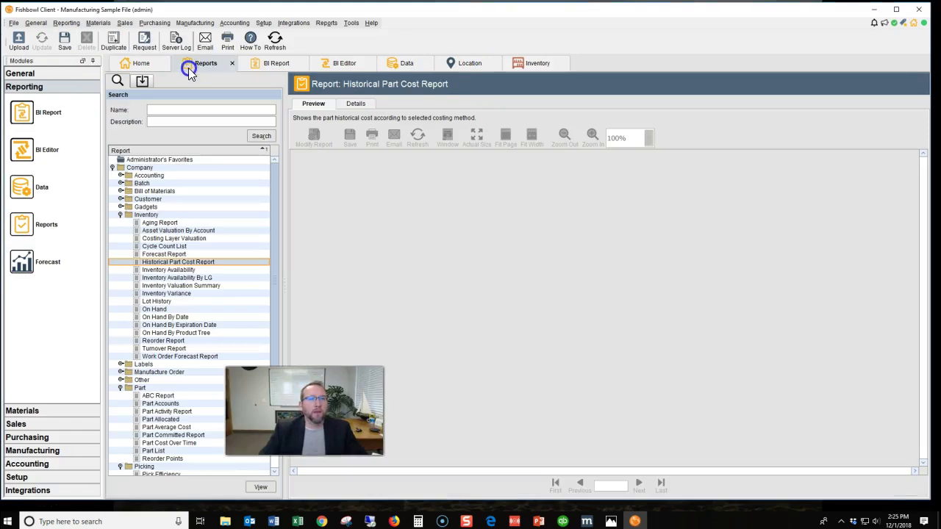
{"action": "double_click", "coordinate": [191, 262]}
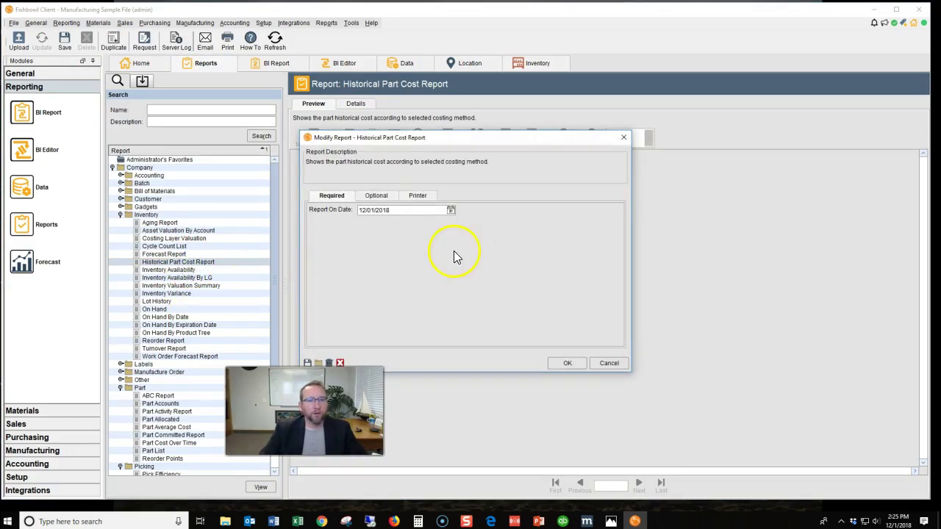
{"action": "left_click", "coordinate": [609, 364]}
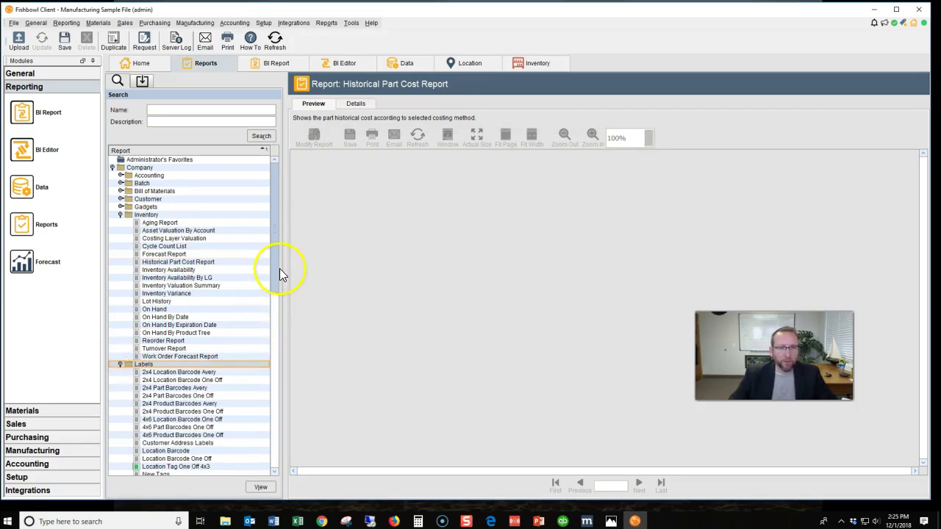
Look through the Labels folder's barcode, tag and tracking label reports, highlighting Location Tag One Off 4x3.
{"action": "left_click_drag", "start_coordinate": [276, 269], "coordinate": [272, 346]}
{"action": "left_click", "coordinate": [183, 277]}
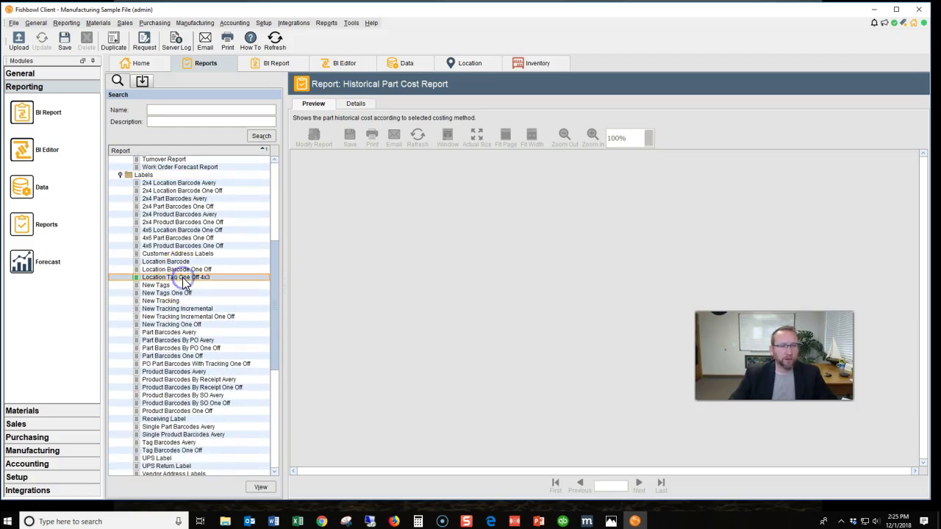
{"action": "left_click_drag", "start_coordinate": [274, 268], "coordinate": [273, 296]}
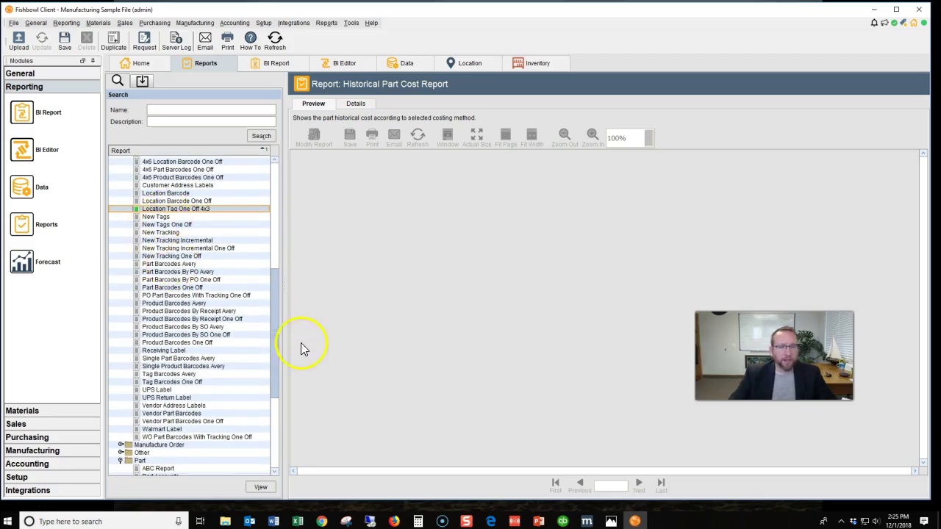
{"action": "left_click_drag", "start_coordinate": [272, 351], "coordinate": [273, 364]}
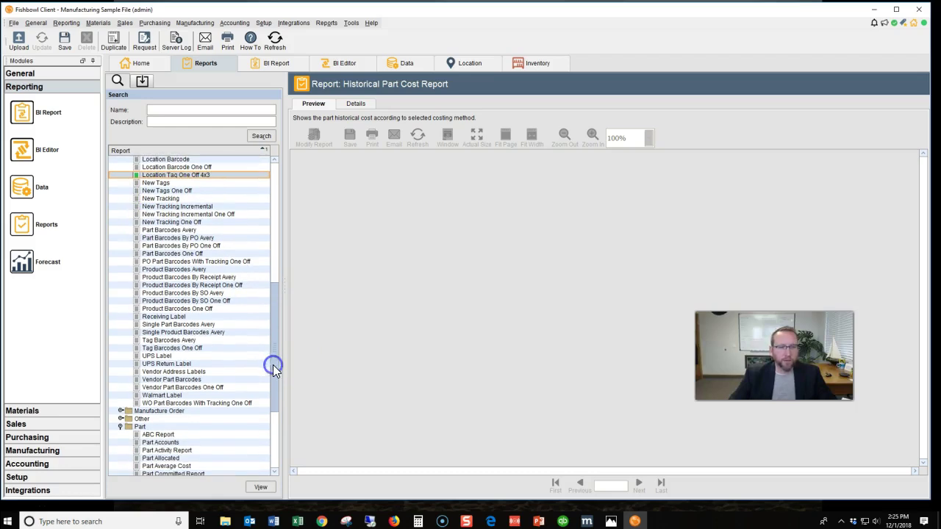
{"action": "left_click_drag", "start_coordinate": [272, 310], "coordinate": [267, 353]}
{"action": "scroll", "coordinate": [268, 354], "scroll_direction": "down", "scroll_amount": 3}
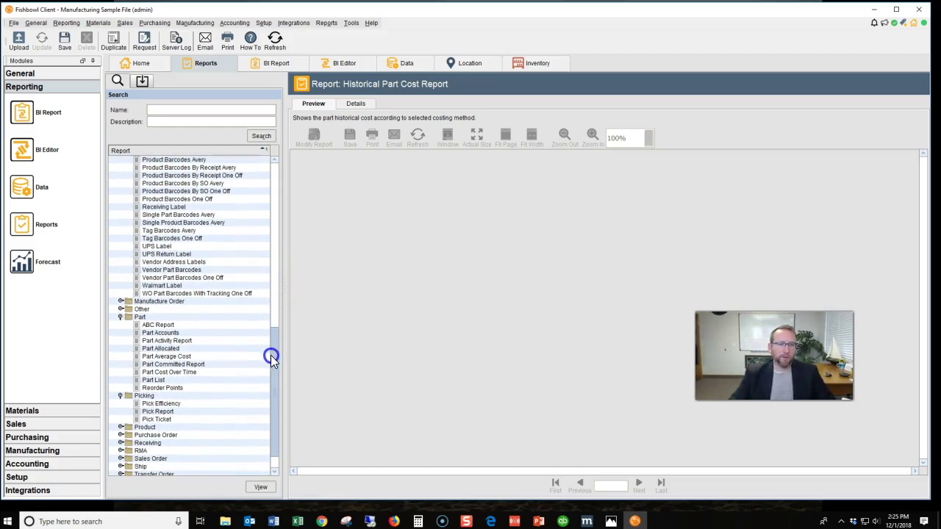
Expand the Purchase Order and Sales Order report folders and look through their reports, highlighting Pricing Rules.
{"action": "double_click", "coordinate": [156, 361]}
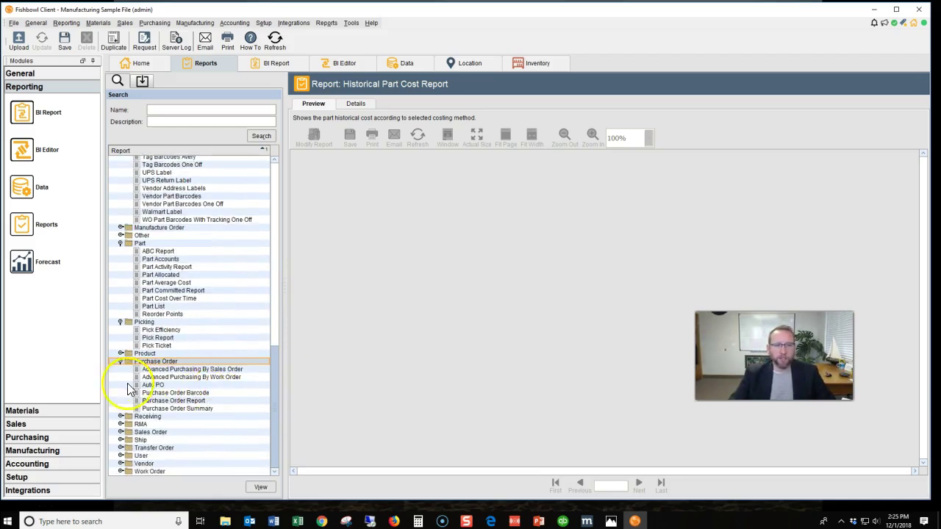
{"action": "double_click", "coordinate": [122, 432]}
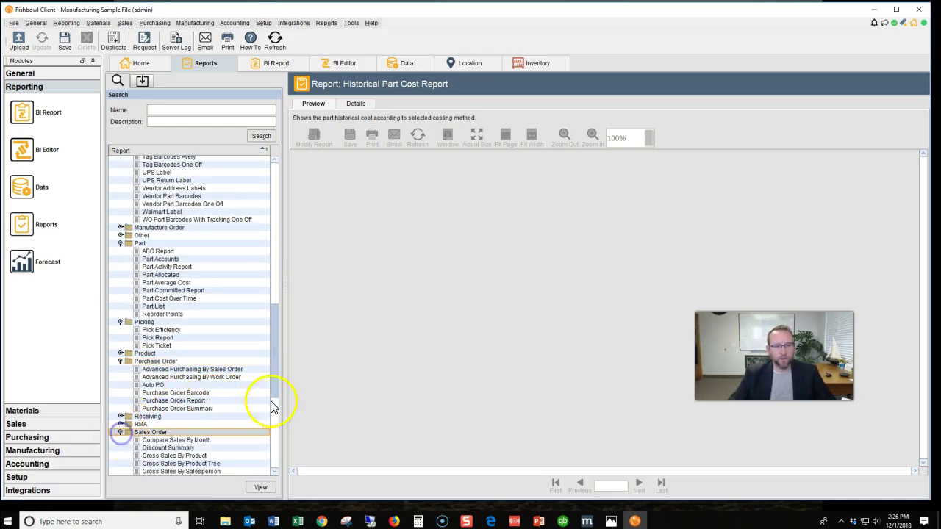
{"action": "left_click_drag", "start_coordinate": [278, 356], "coordinate": [274, 419]}
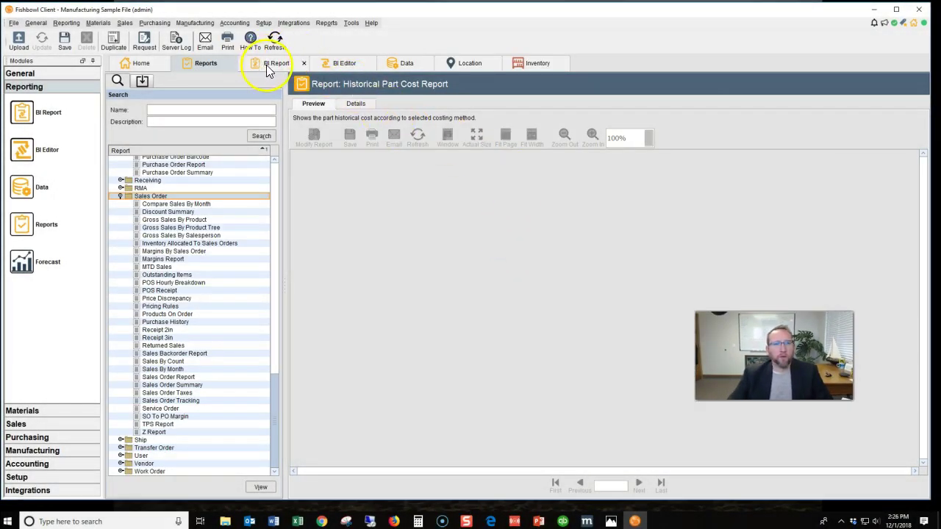
{"action": "left_click", "coordinate": [174, 305]}
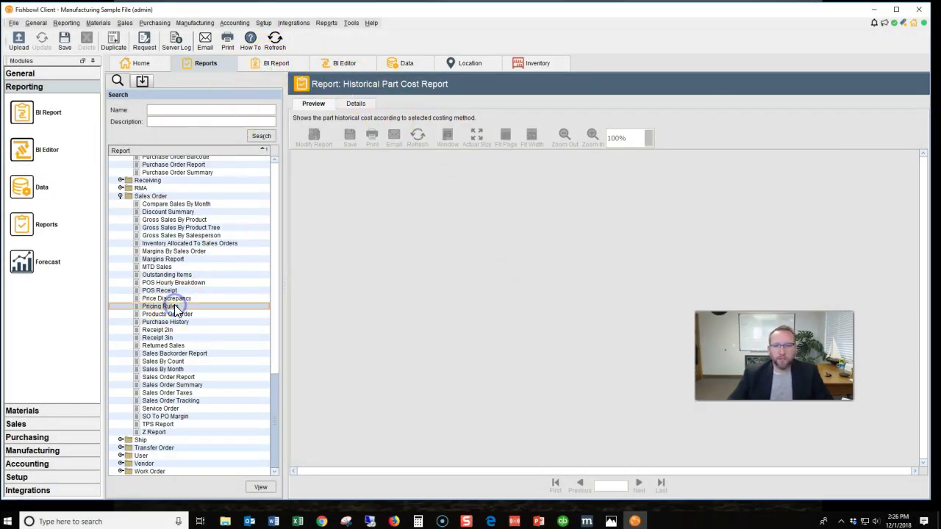
View the BI Report module's report list with Sales By Rep, the BI Editor and the Data module's SQL query area.
{"action": "left_click", "coordinate": [268, 64]}
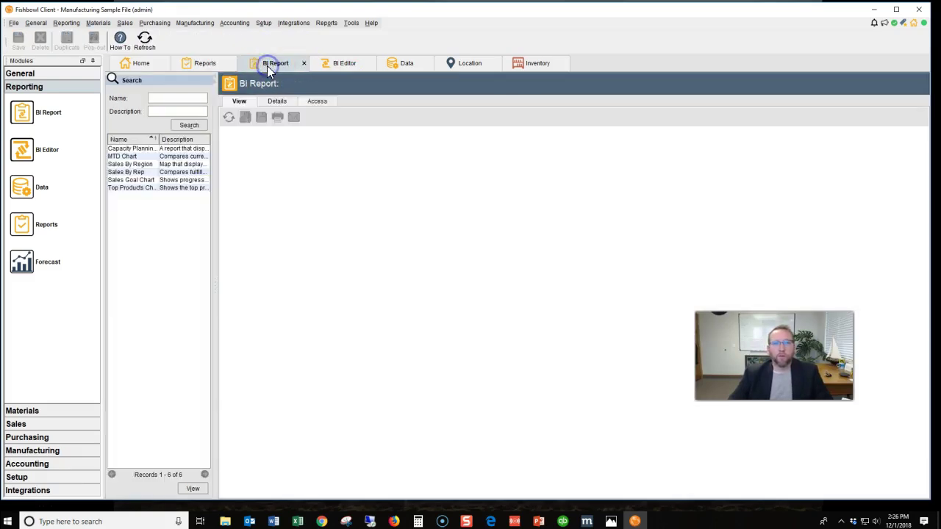
{"action": "left_click", "coordinate": [132, 172]}
{"action": "left_click", "coordinate": [346, 64]}
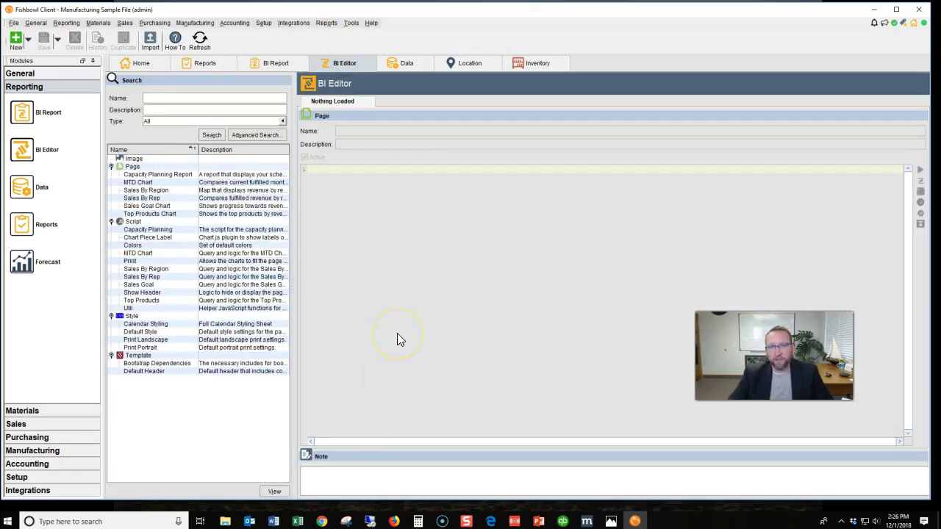
{"action": "left_click", "coordinate": [403, 64]}
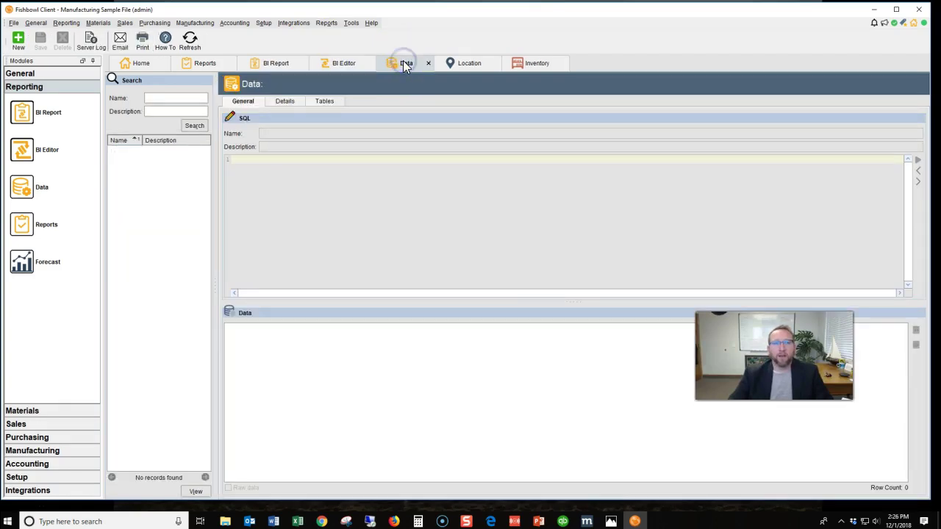